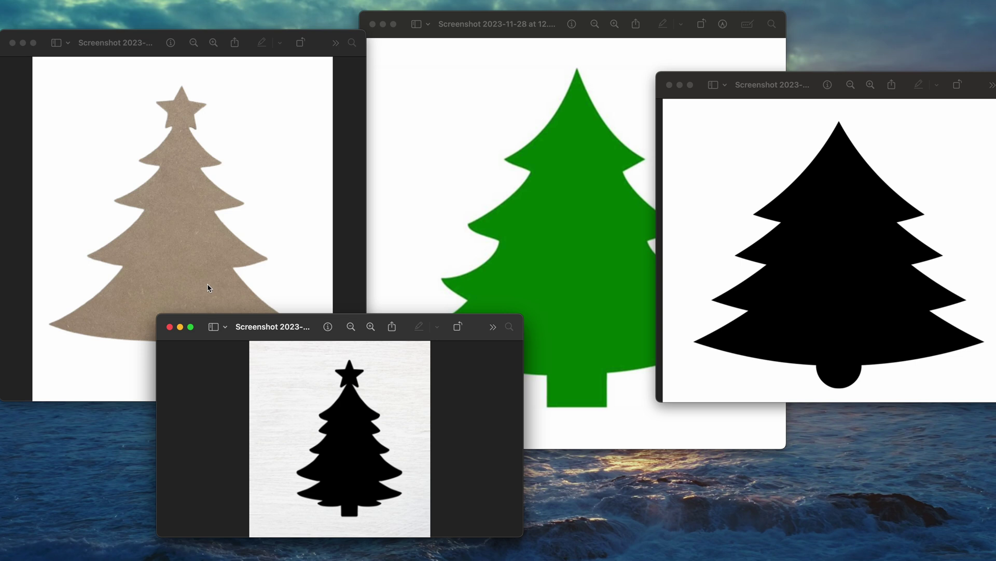
- Close the three other tree reference images, leaving only the green tree image open
{"action": "left_click", "coordinate": [169, 327]}
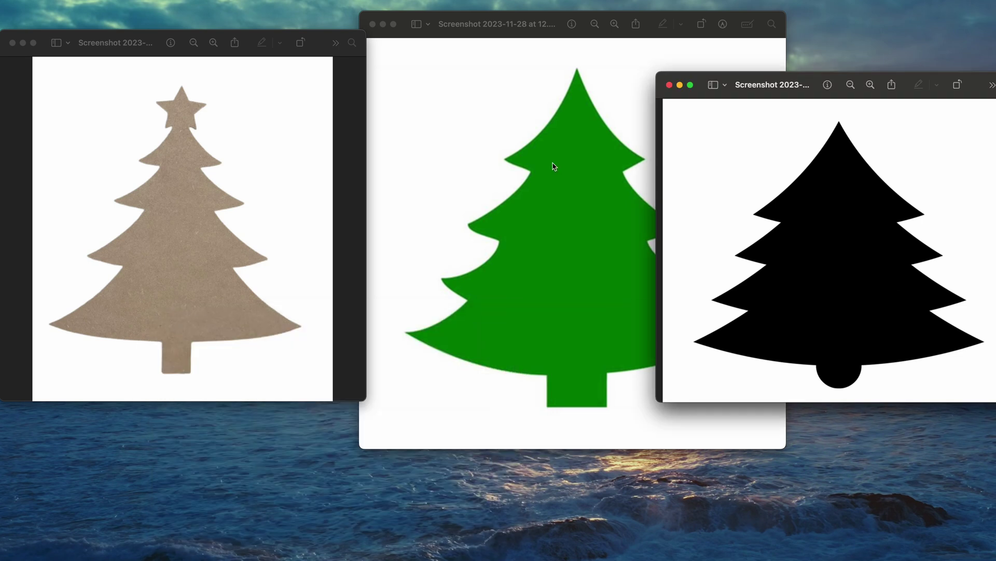
{"action": "left_click", "coordinate": [669, 85]}
{"action": "left_click", "coordinate": [12, 43]}
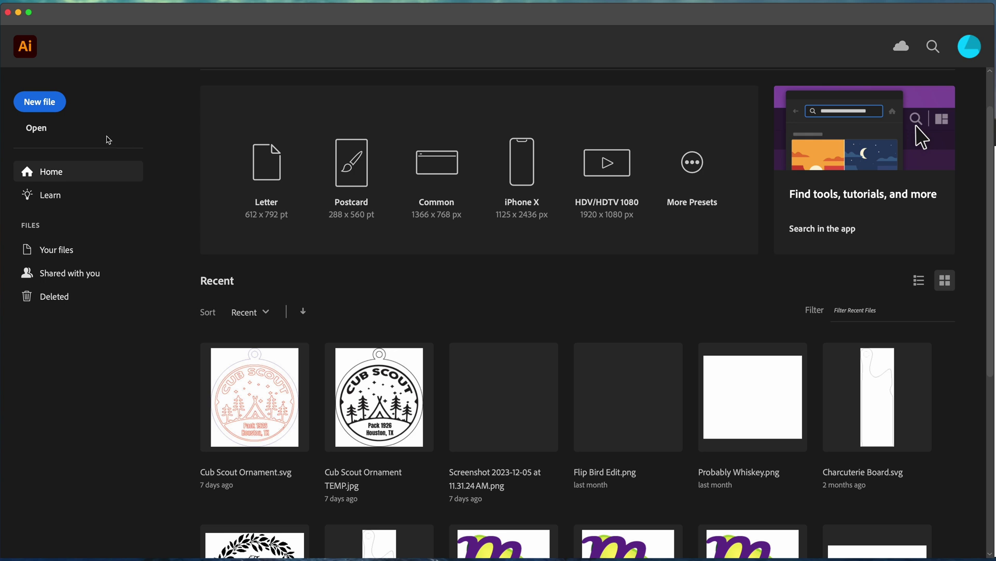
- Create a new document 9 in wide and 9.5 in high
{"action": "left_click", "coordinate": [38, 105]}
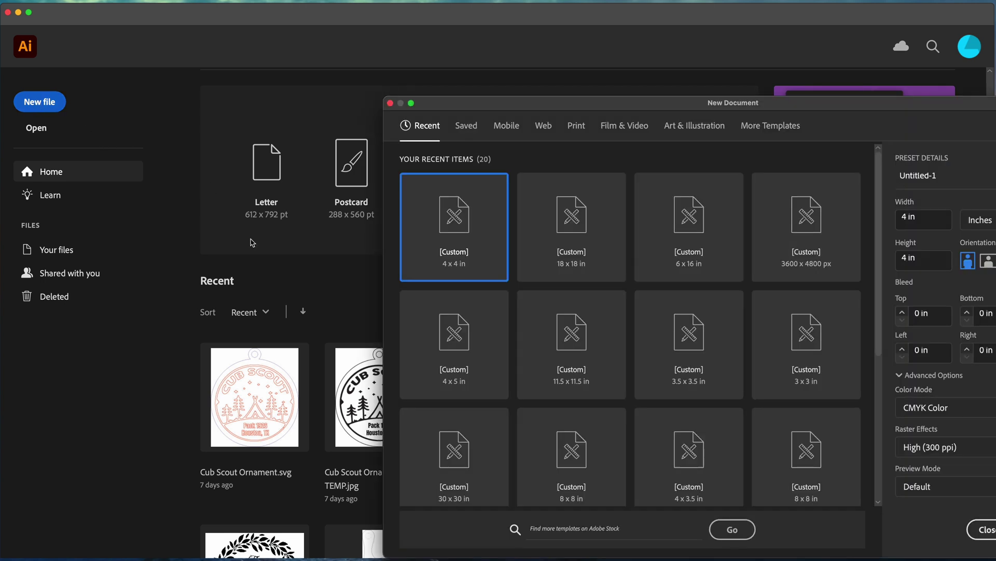
{"action": "left_click", "coordinate": [901, 222]}
{"action": "left_click_drag", "start_coordinate": [877, 105], "coordinate": [765, 98]}
{"action": "left_click_drag", "start_coordinate": [796, 212], "coordinate": [758, 209]}
{"action": "type", "text": "9"}
{"action": "left_click_drag", "start_coordinate": [796, 251], "coordinate": [774, 253]}
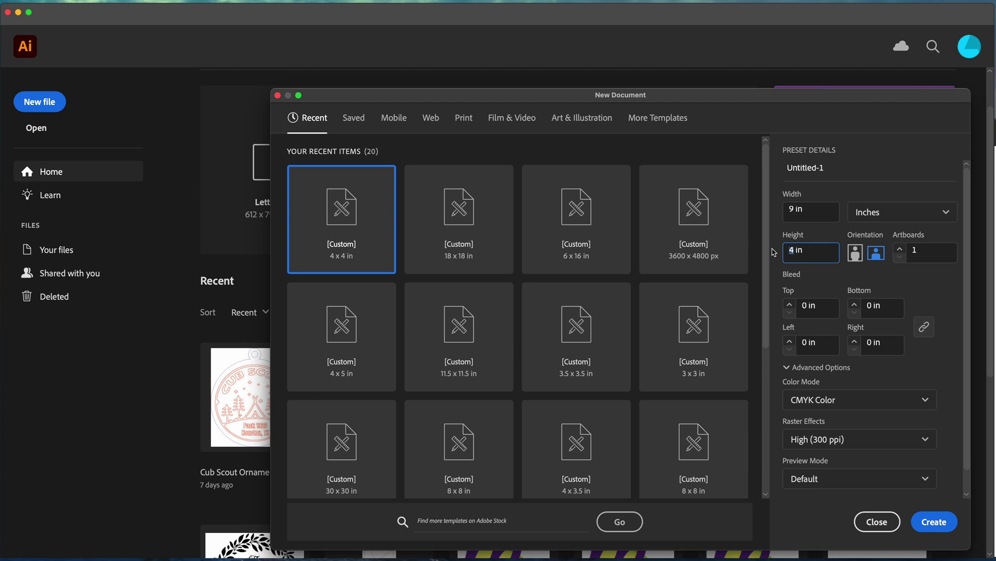
{"action": "type", "text": "9.5"}
{"action": "key", "text": "Return"}
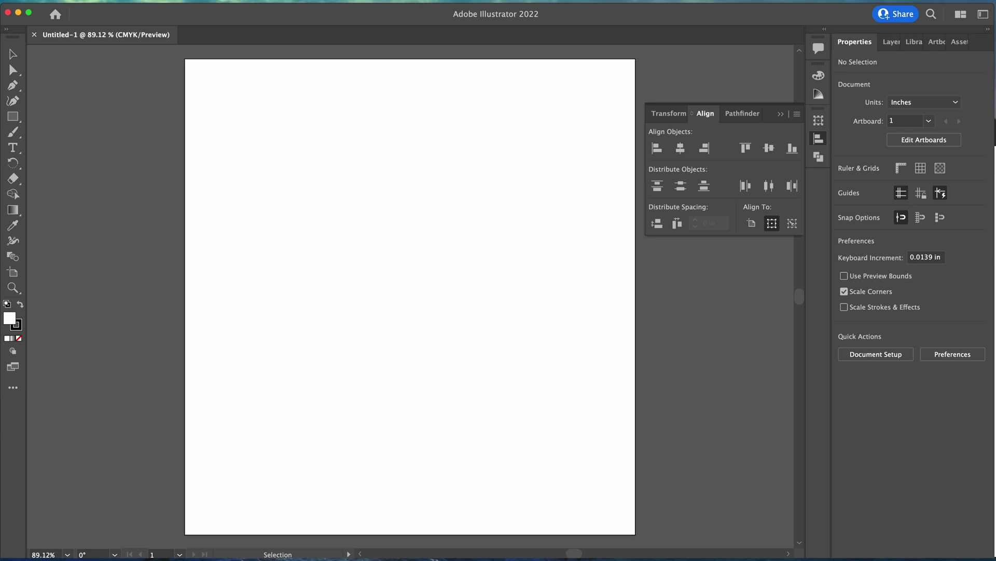
- Copy the green tree image from the image viewer and paste it into the new Illustrator document
{"action": "key", "text": "super+Tab"}
{"action": "right_click", "coordinate": [774, 300]}
{"action": "left_click", "coordinate": [805, 339]}
{"action": "left_click", "coordinate": [391, 287]}
{"action": "right_click", "coordinate": [392, 288]}
{"action": "left_click", "coordinate": [429, 322]}
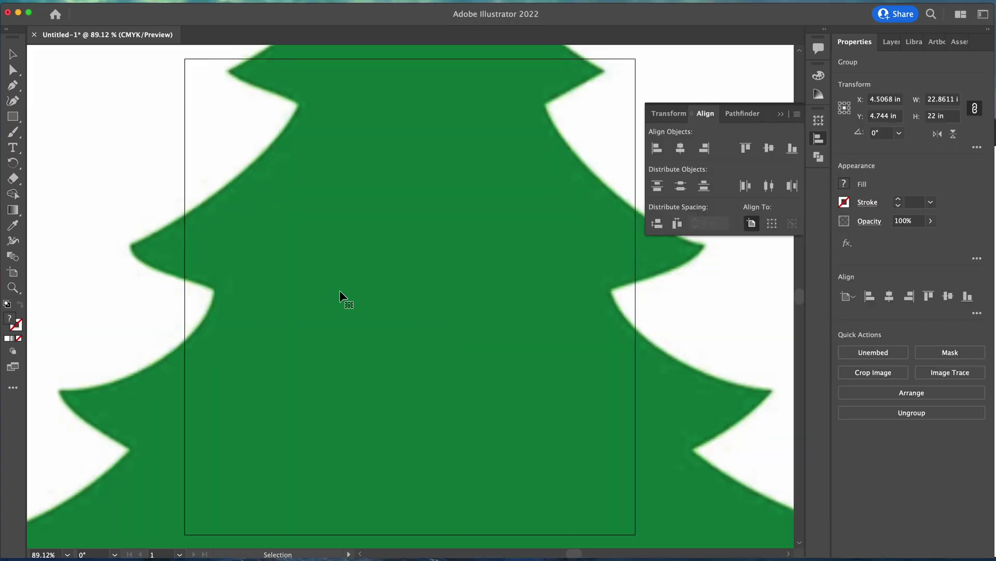
{"action": "key", "text": "super+0"}
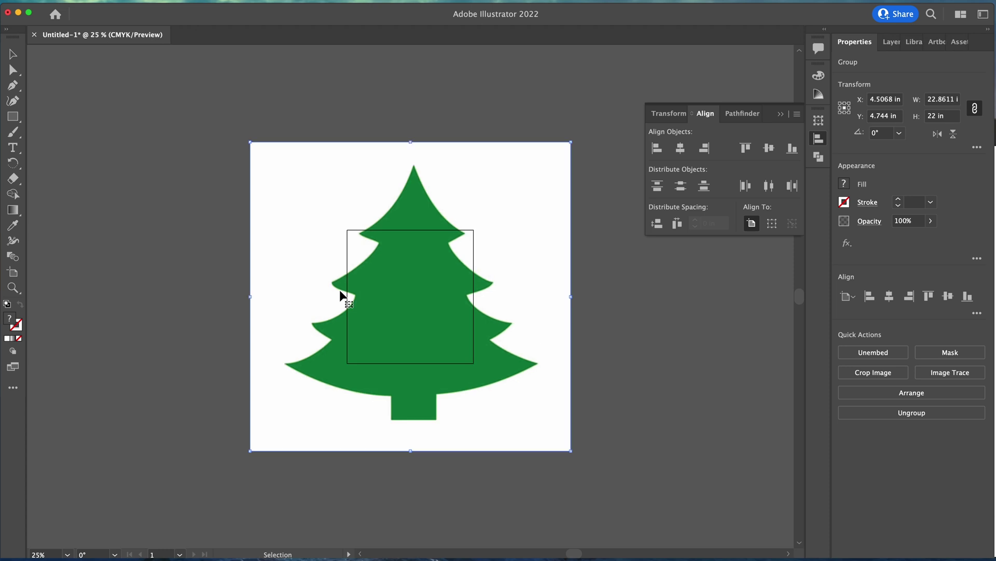
- Convert the pasted tree image to vector paths with Image Trace and expand the result
{"action": "right_click", "coordinate": [417, 302]}
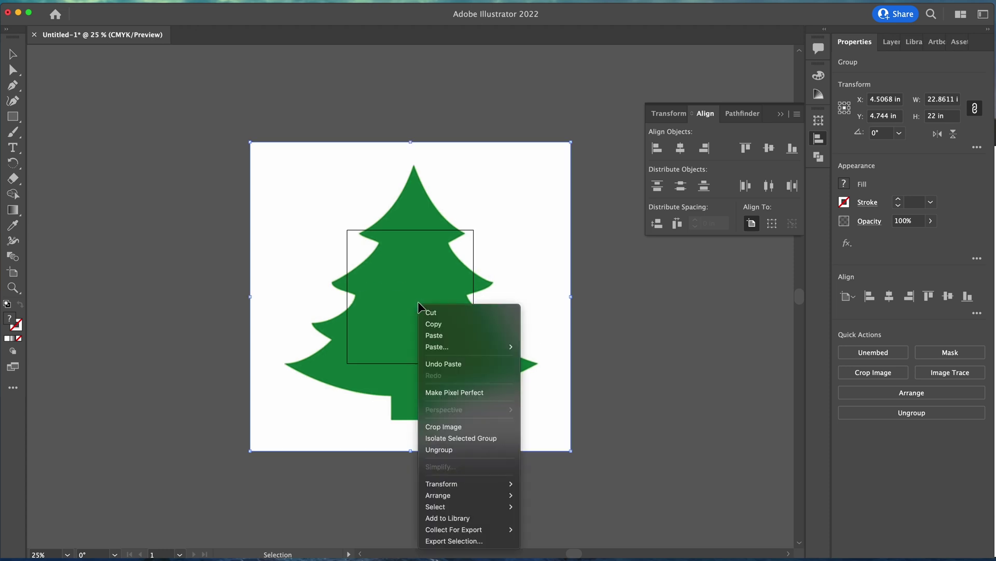
{"action": "left_click", "coordinate": [418, 301]}
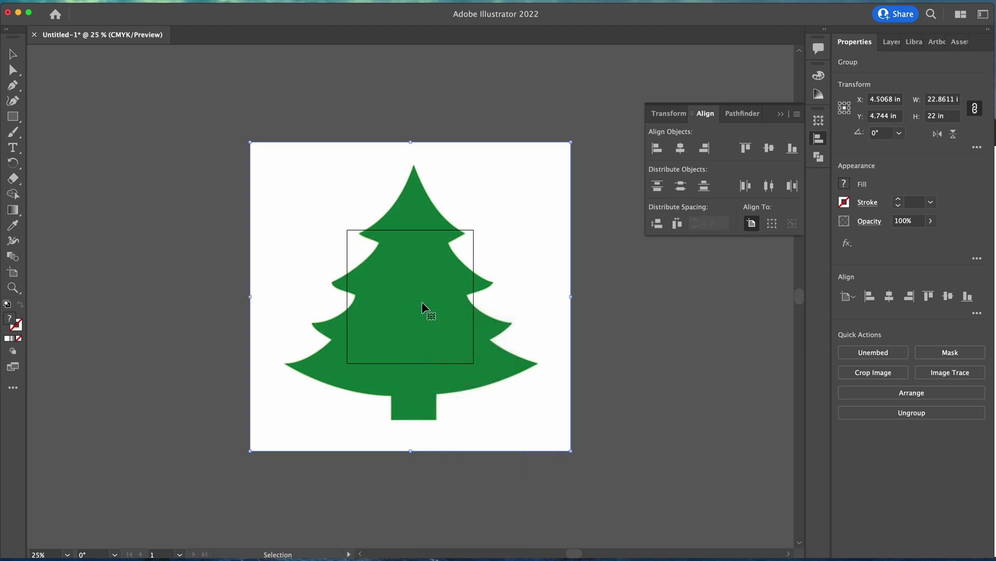
{"action": "left_click", "coordinate": [952, 378]}
{"action": "left_click", "coordinate": [925, 391]}
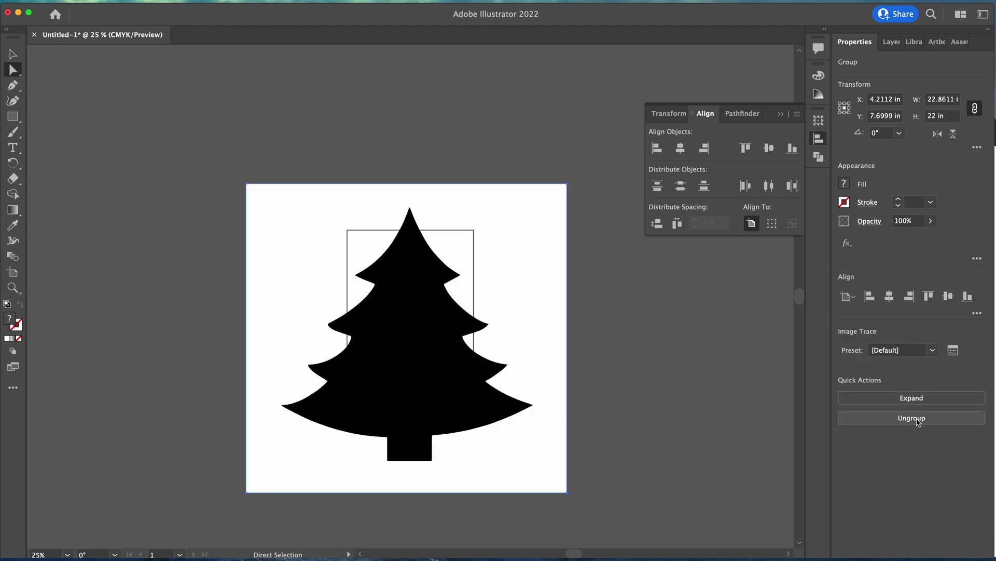
{"action": "left_click", "coordinate": [915, 399]}
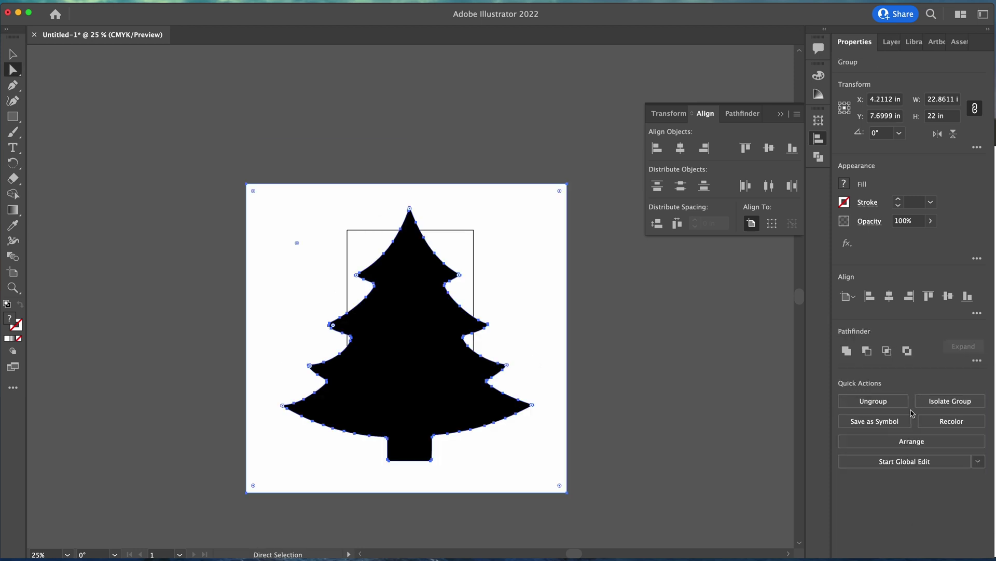
- Move the traced artwork off the artboard and delete its white background, keeping only the black tree
{"action": "mouse_move", "coordinate": [415, 348]}
{"action": "left_mouse_down"}
{"action": "mouse_move", "coordinate": [251, 345]}
{"action": "mouse_move", "coordinate": [413, 349]}
{"action": "mouse_move", "coordinate": [112, 314]}
{"action": "mouse_move", "coordinate": [136, 322]}
{"action": "left_mouse_up"}
{"action": "left_click", "coordinate": [268, 300]}
{"action": "left_click", "coordinate": [325, 312]}
{"action": "key", "text": "Delete"}
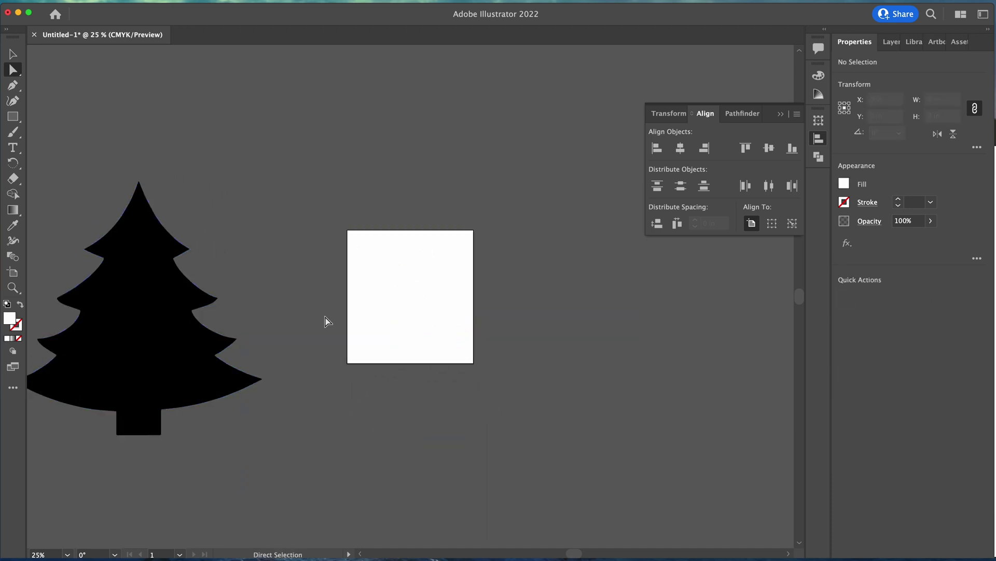
- Move the tree onto the artboard and give it a 0.5 pt black stroke with no fill
{"action": "left_click_drag", "start_coordinate": [170, 324], "coordinate": [445, 306]}
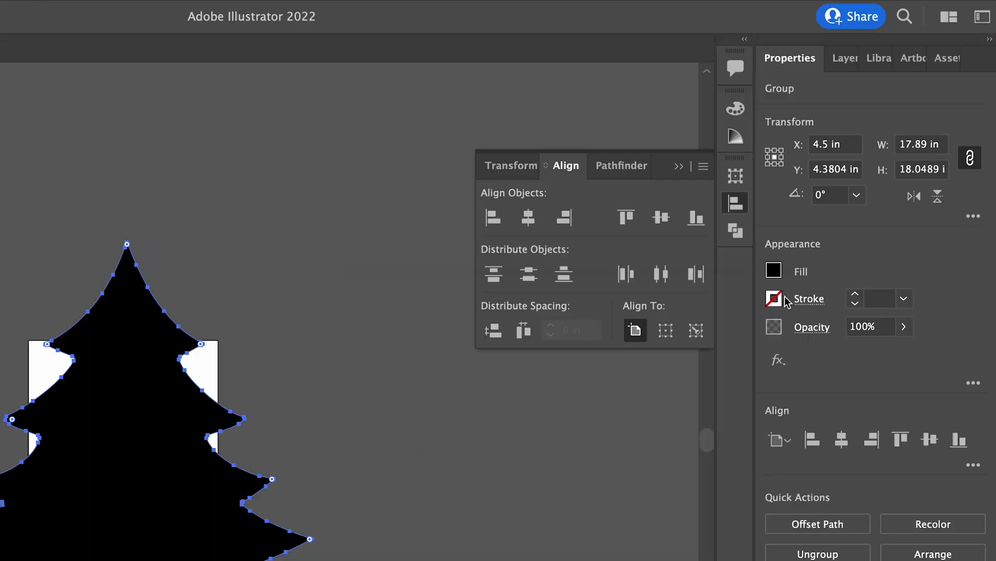
{"action": "left_click", "coordinate": [774, 300]}
{"action": "left_click", "coordinate": [854, 299]}
{"action": "left_click", "coordinate": [855, 294]}
{"action": "left_click", "coordinate": [855, 294]}
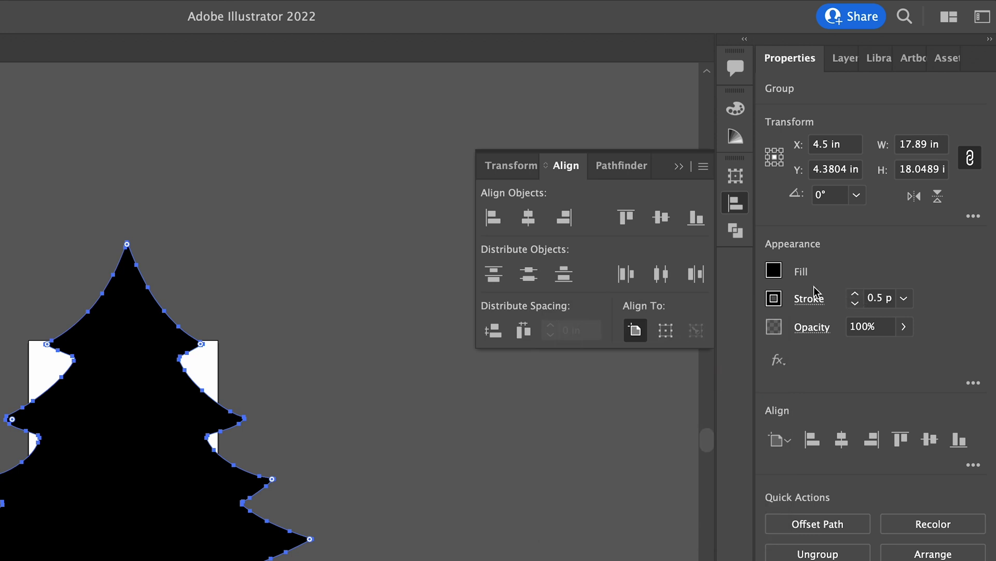
{"action": "left_click", "coordinate": [774, 271]}
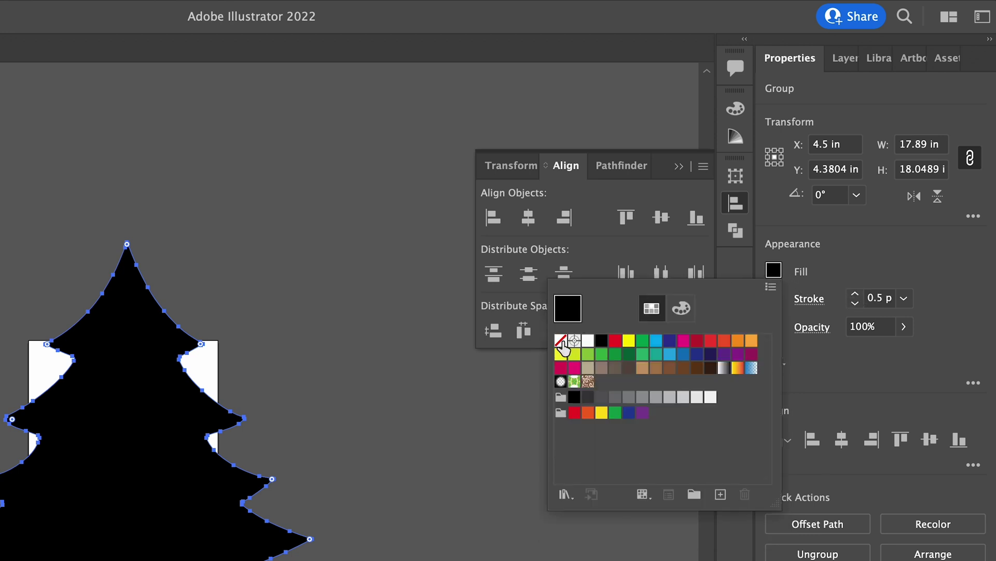
{"action": "left_click", "coordinate": [561, 341]}
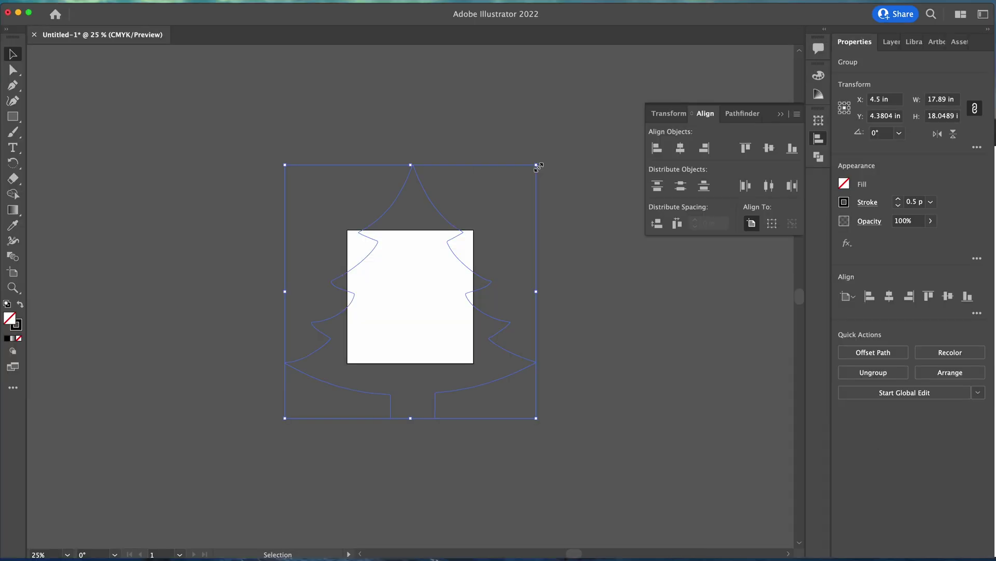
- Scale the tree outline down, center it on the artboard and set its height to 9 in
{"action": "left_click_drag", "start_coordinate": [313, 243], "coordinate": [303, 251]}
{"action": "left_click_drag", "start_coordinate": [530, 169], "coordinate": [394, 298]}
{"action": "left_click_drag", "start_coordinate": [364, 348], "coordinate": [434, 284]}
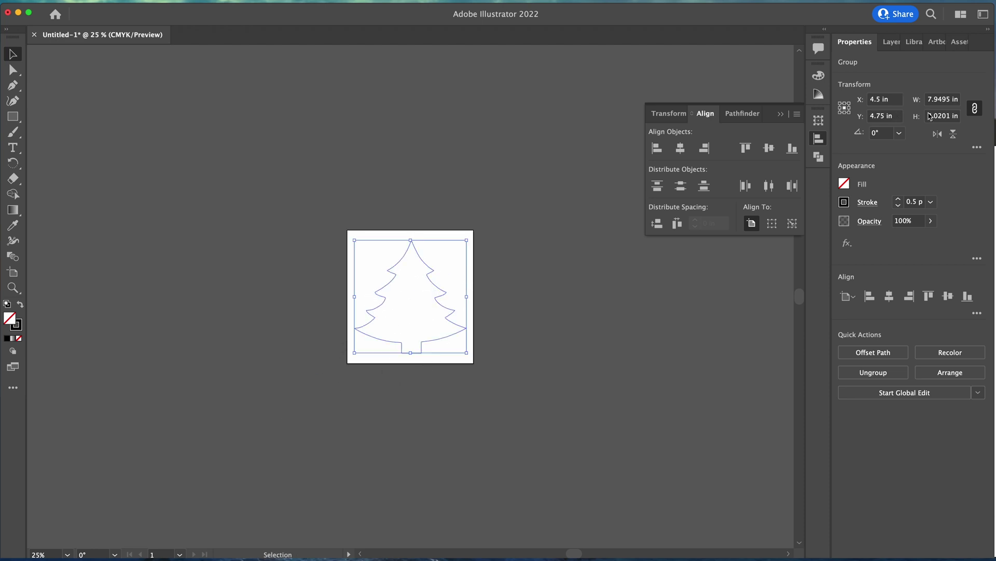
{"action": "left_click", "coordinate": [951, 119]}
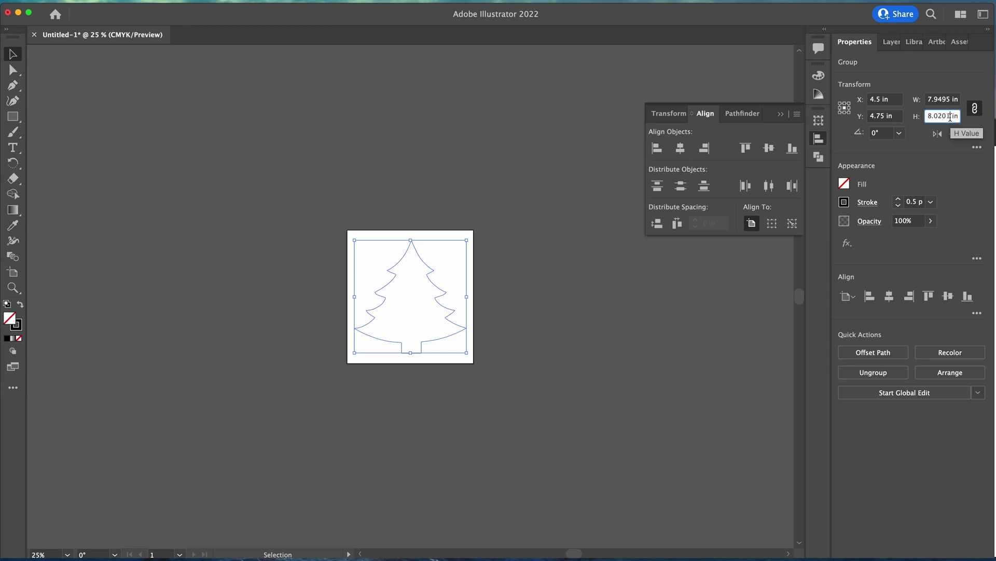
{"action": "type", "text": "9"}
{"action": "key", "text": "Return"}
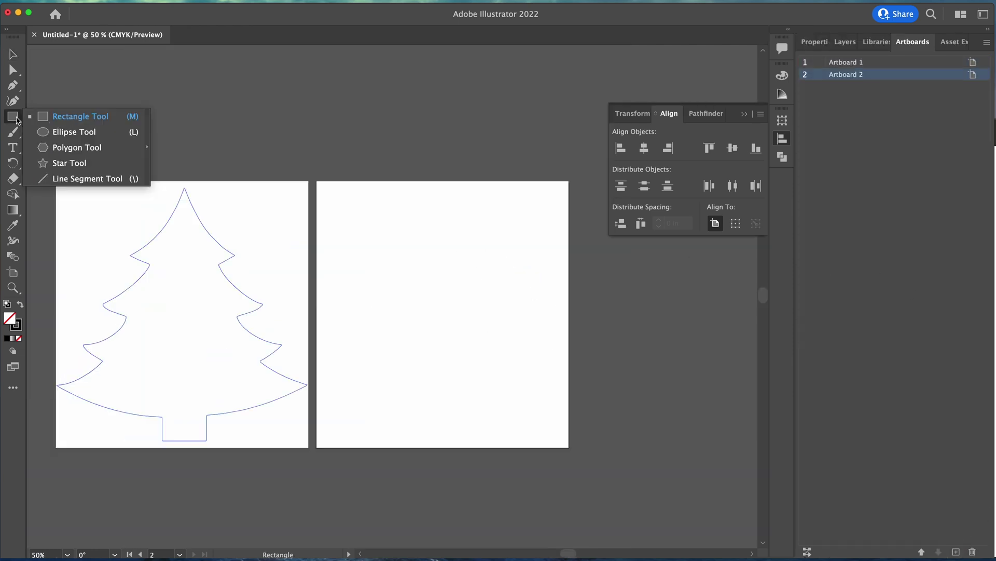
- Draw a wide ellipse on the second artboard and set its width to 7.5 in with proportions locked
{"action": "left_click", "coordinate": [74, 132]}
{"action": "left_click_drag", "start_coordinate": [342, 277], "coordinate": [542, 374]}
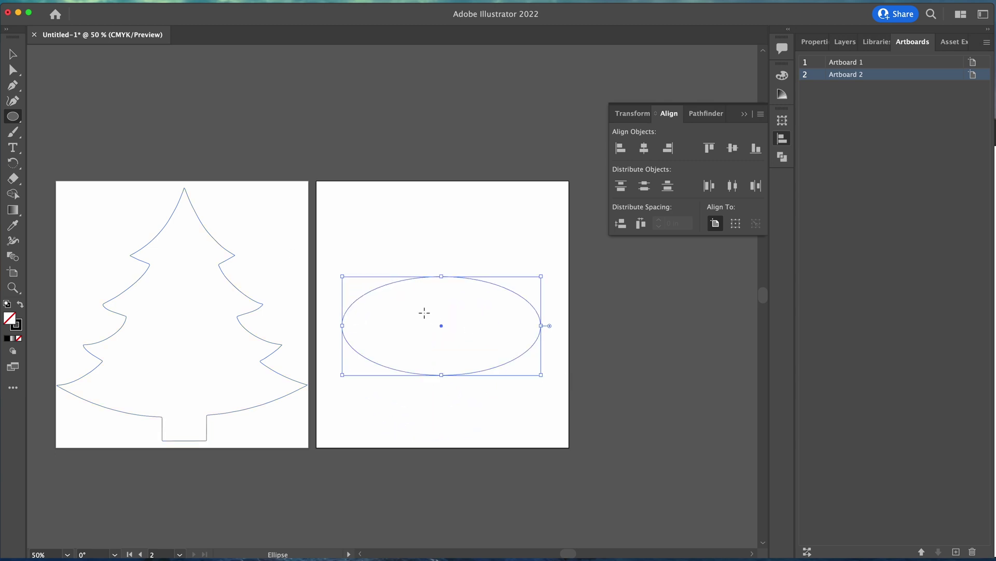
{"action": "left_click", "coordinate": [815, 42]}
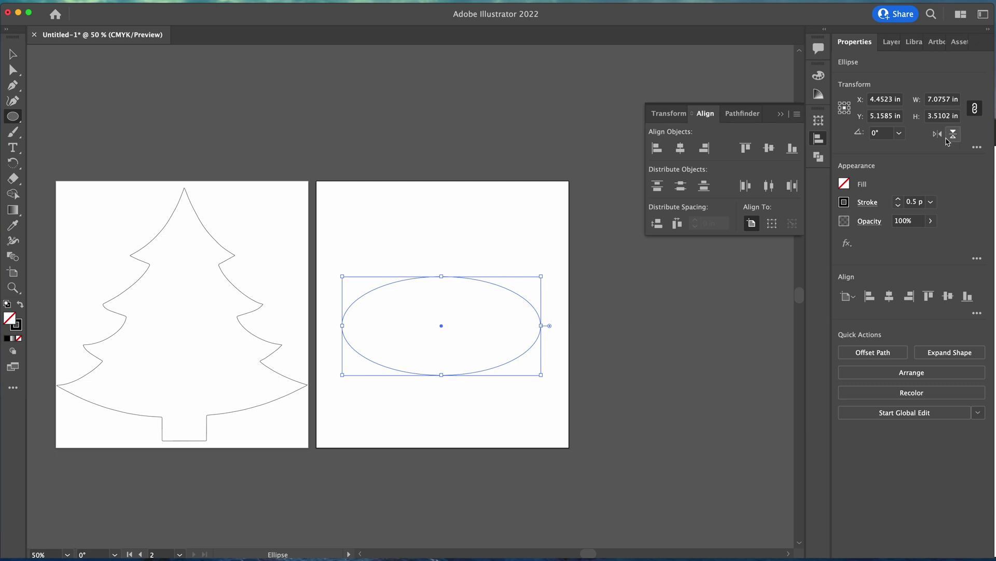
{"action": "left_click", "coordinate": [949, 100]}
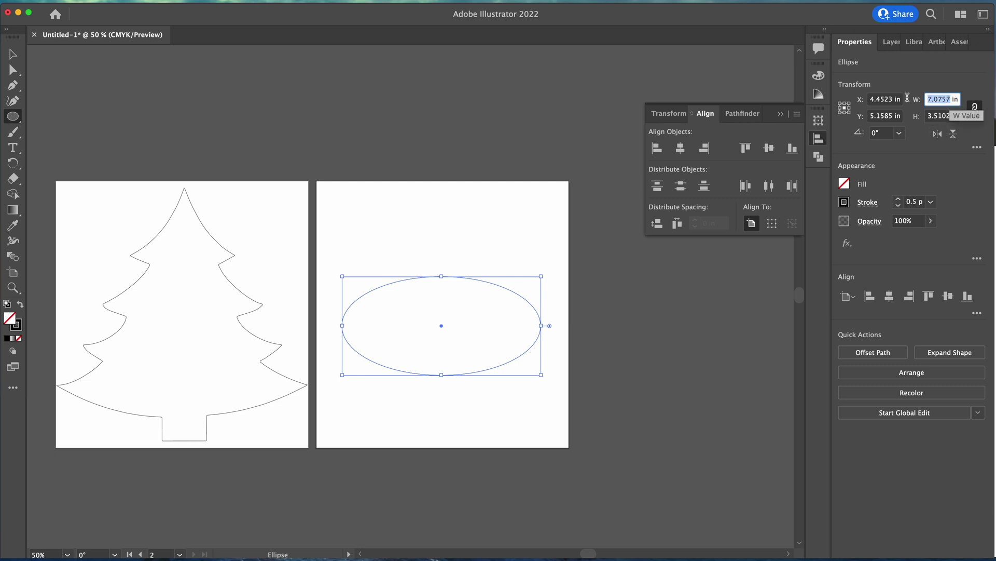
{"action": "type", "text": "7"}
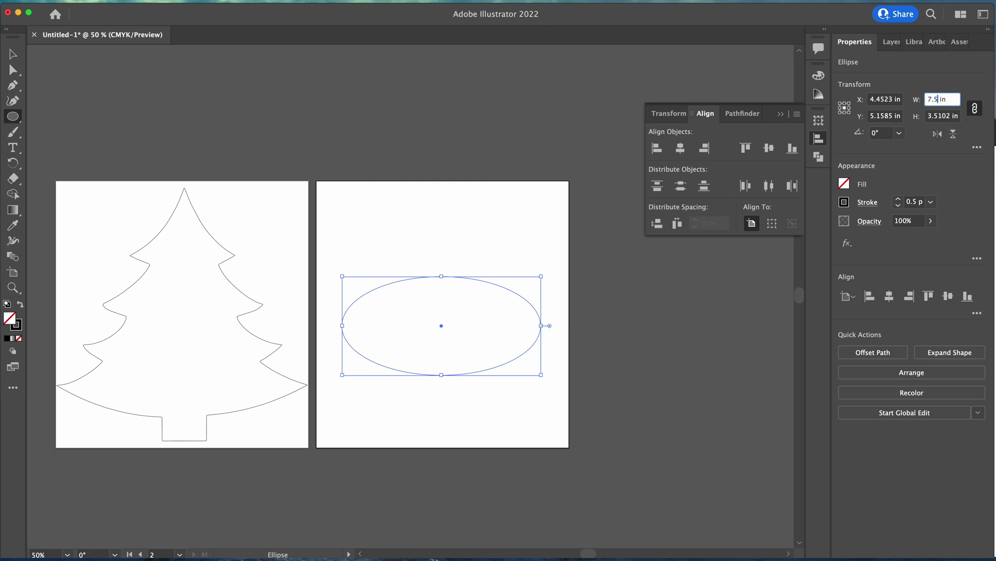
{"action": "key", "text": "Return"}
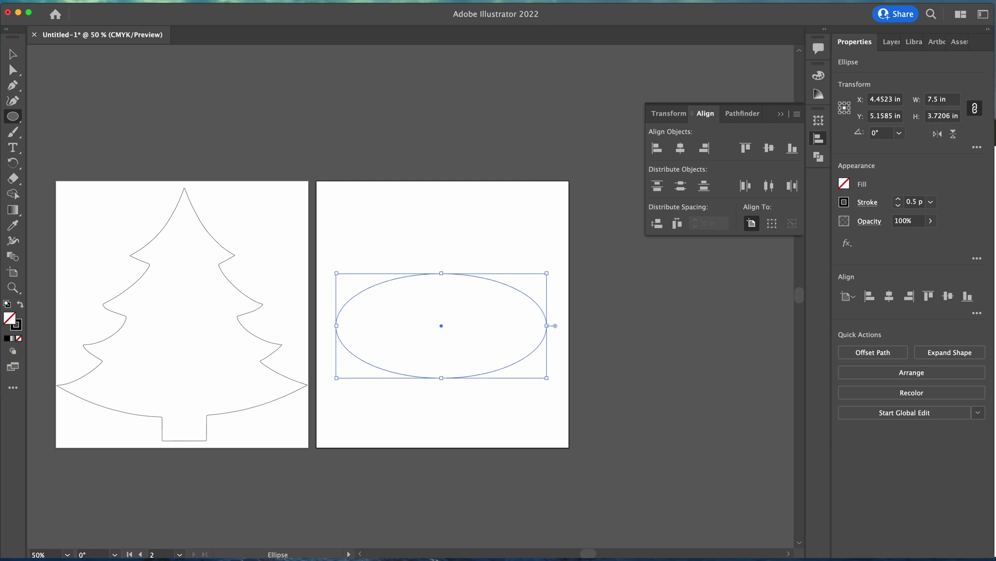
- Draw a narrow rectangle about 2.33 in wide above the ellipse and set its height to 0.263 in
{"action": "left_click", "coordinate": [13, 118]}
{"action": "left_click", "coordinate": [57, 111]}
{"action": "left_click_drag", "start_coordinate": [386, 221], "coordinate": [452, 231]}
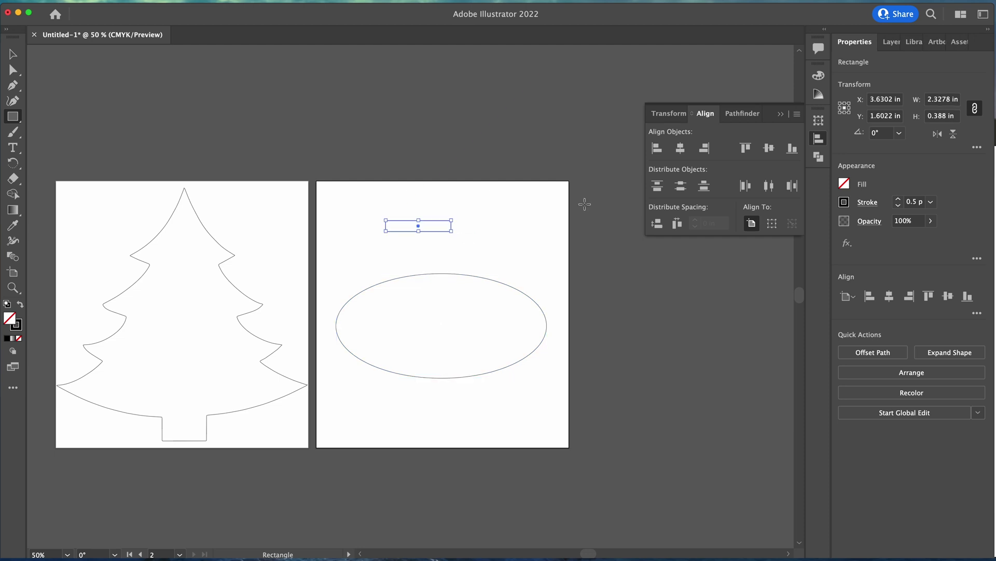
{"action": "left_click", "coordinate": [947, 114]}
{"action": "type", "text": "0.2"}
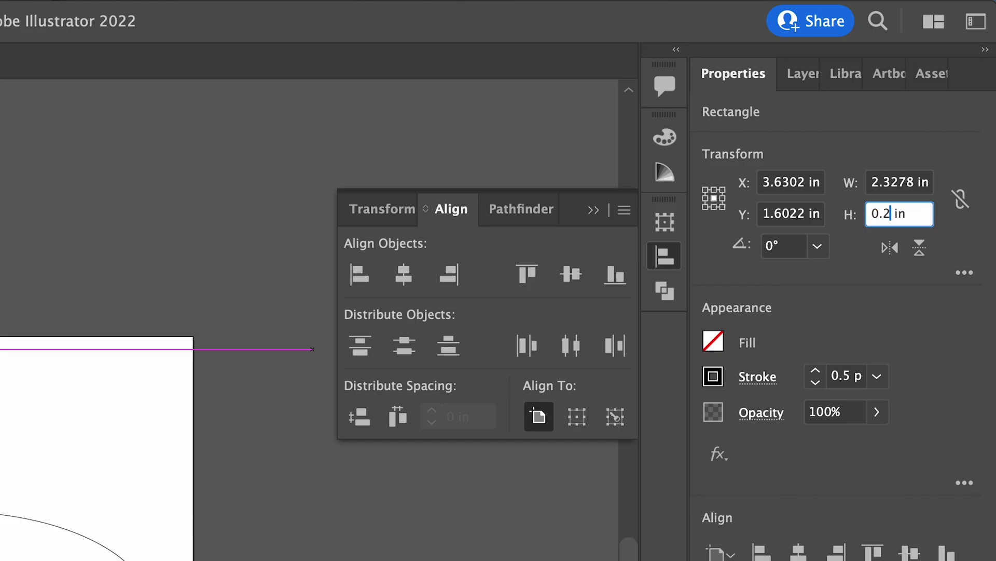
{"action": "type", "text": "63"}
{"action": "key", "text": "Tab"}
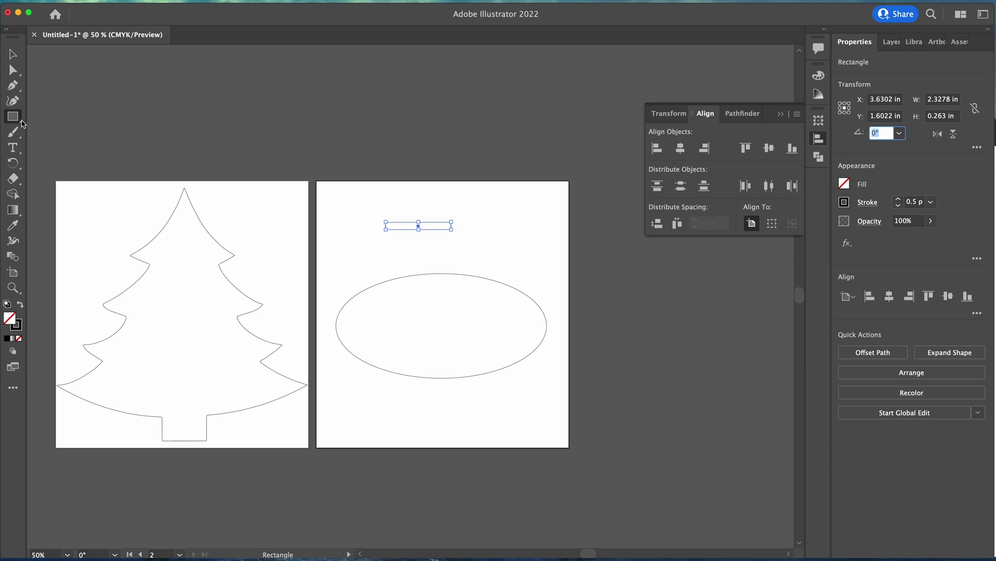
- Measure the tree trunk's width with a temporary rectangle, undo it, and set the slot rectangle's width to 1.5823 in
{"action": "left_click_drag", "start_coordinate": [162, 429], "coordinate": [207, 432]}
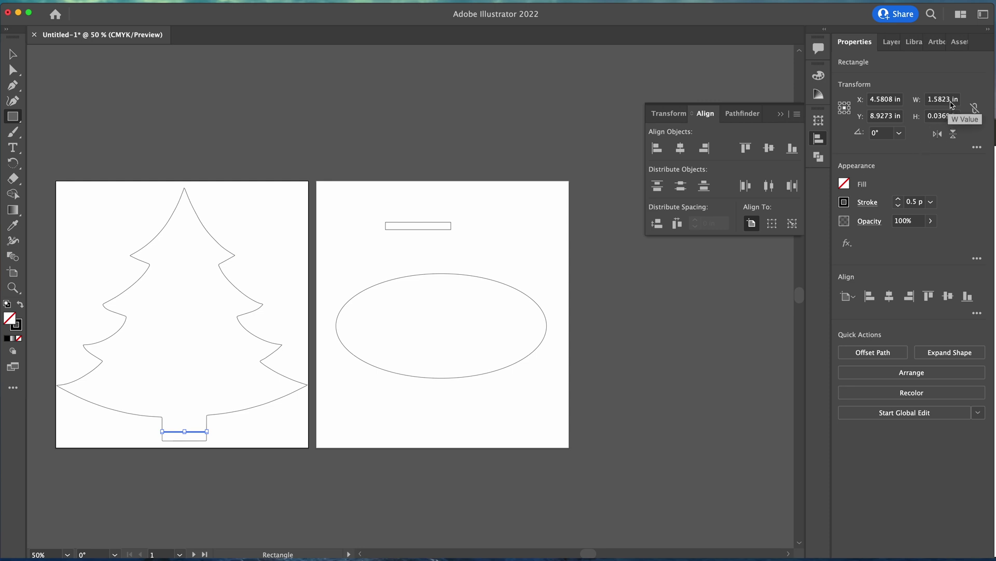
{"action": "double_click", "coordinate": [929, 104]}
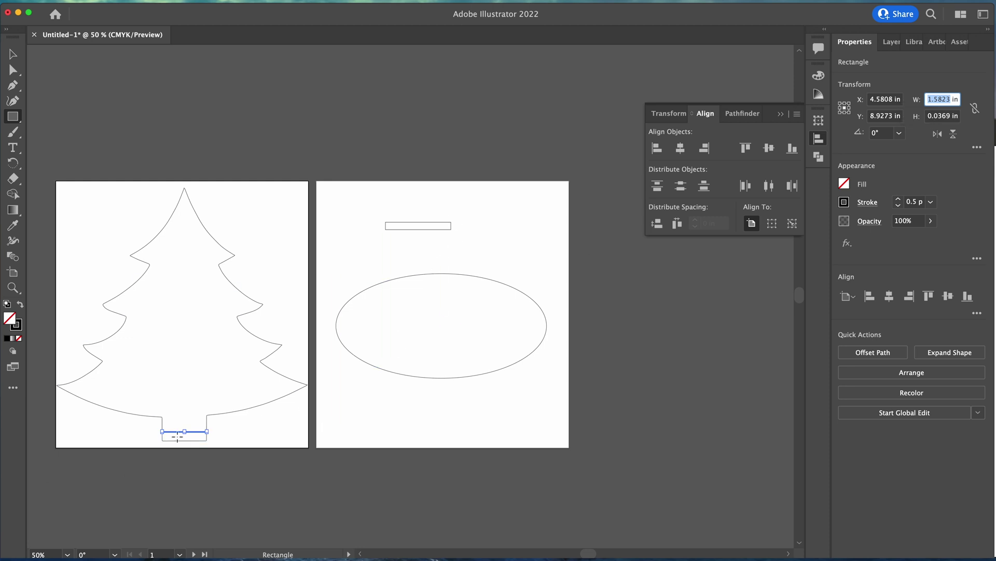
{"action": "key", "text": "super+z"}
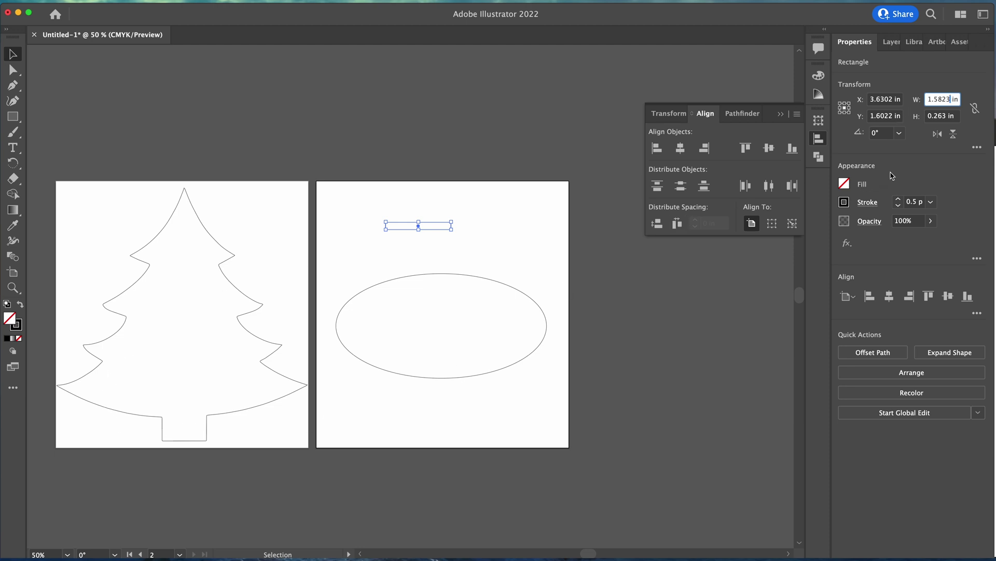
{"action": "left_click", "coordinate": [428, 227]}
- Move the slot rectangle into the middle of the ellipse and align both shapes by their horizontal centers
{"action": "left_click_drag", "start_coordinate": [419, 224], "coordinate": [445, 323]}
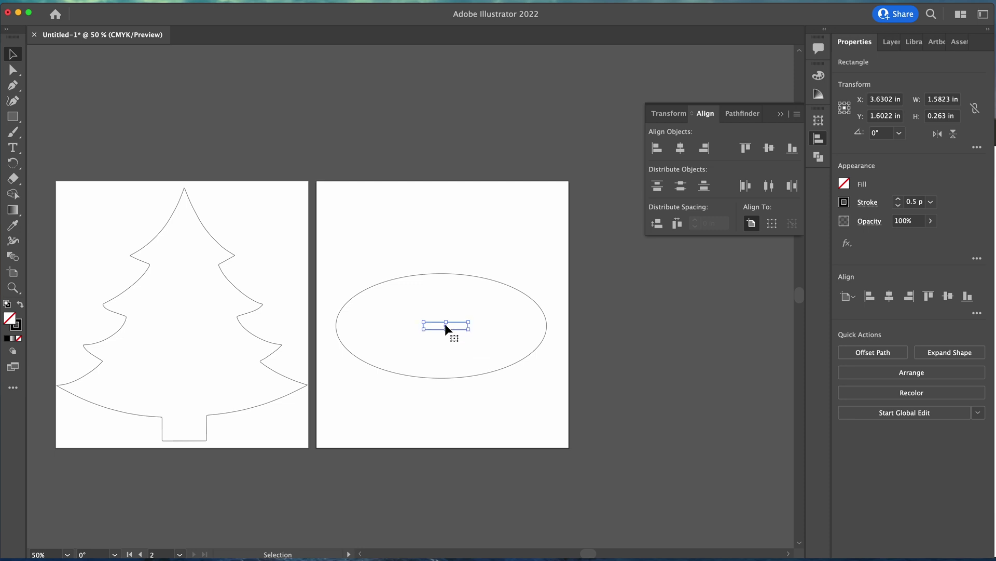
{"action": "left_click", "coordinate": [452, 271], "text": "shift"}
{"action": "left_click", "coordinate": [681, 148]}
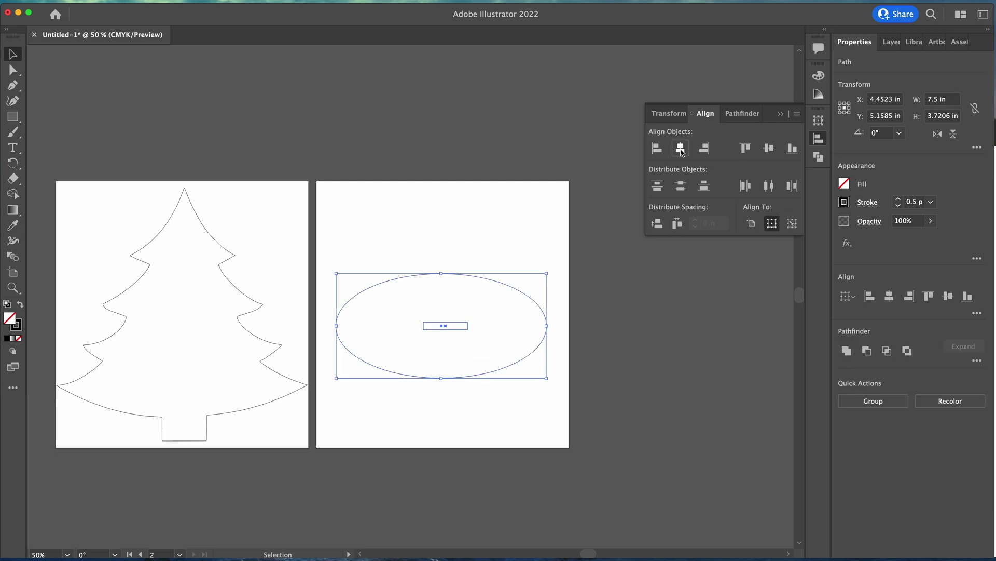
{"action": "left_click", "coordinate": [547, 243]}
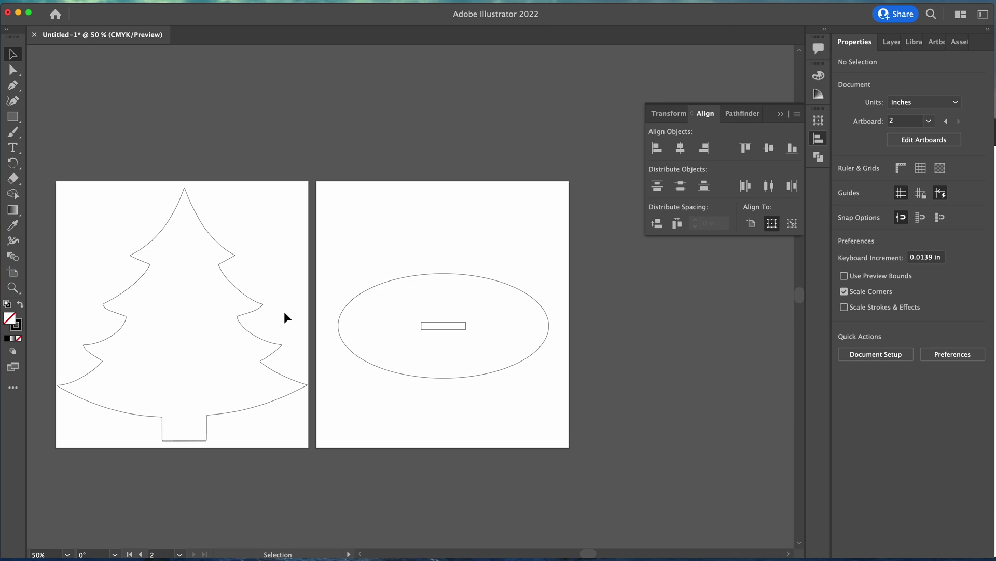
- Export the design to the Desktop in SVG format with the Use Artboards option enabled
{"action": "key", "text": "super+shift+e"}
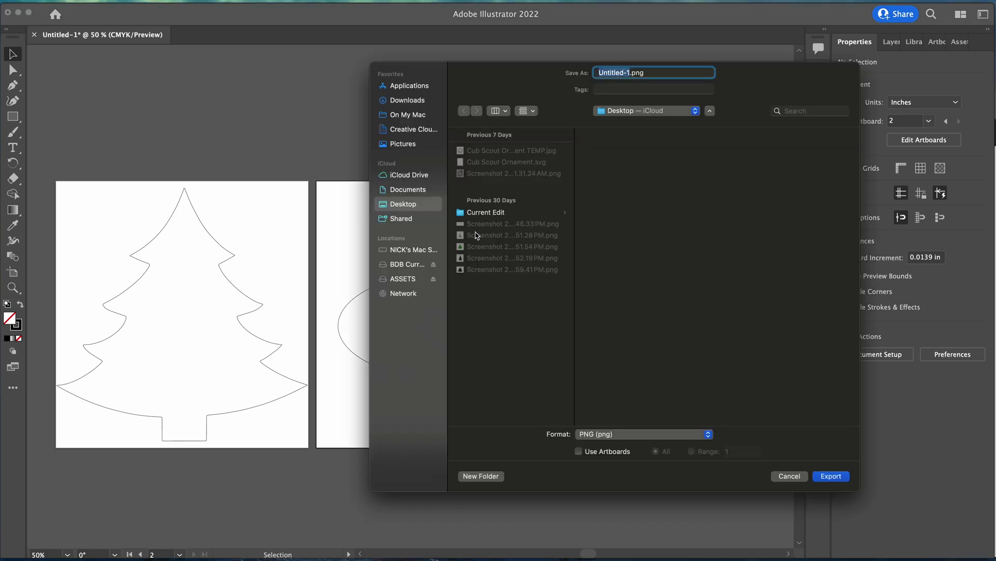
{"action": "left_click", "coordinate": [659, 434]}
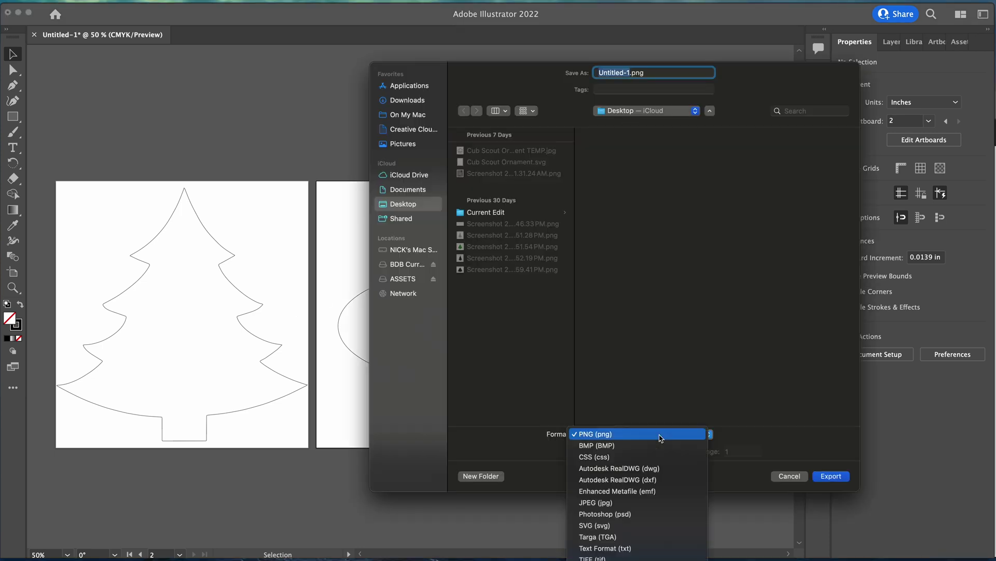
{"action": "left_click", "coordinate": [652, 530]}
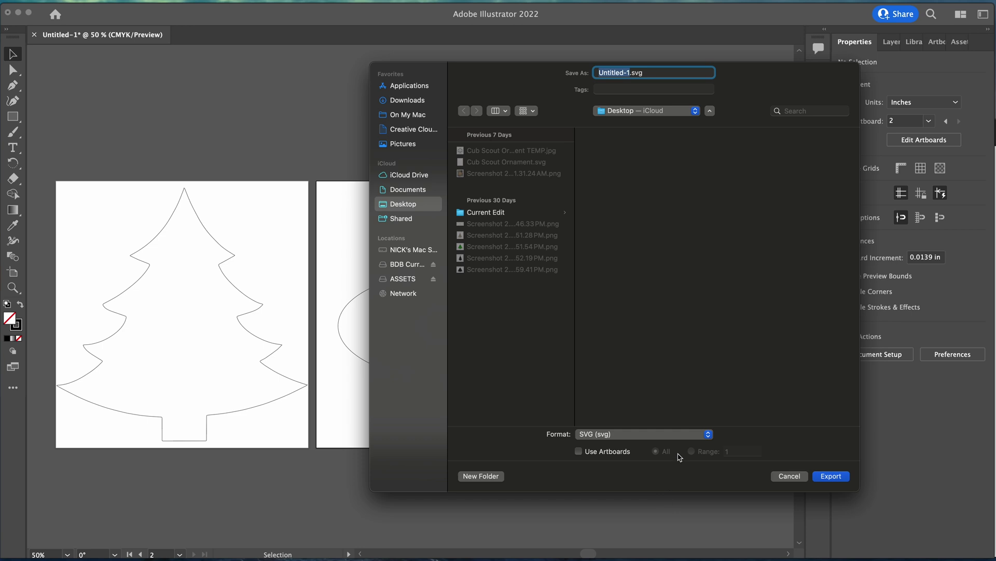
{"action": "left_click", "coordinate": [579, 452]}
{"action": "key", "text": "Return"}
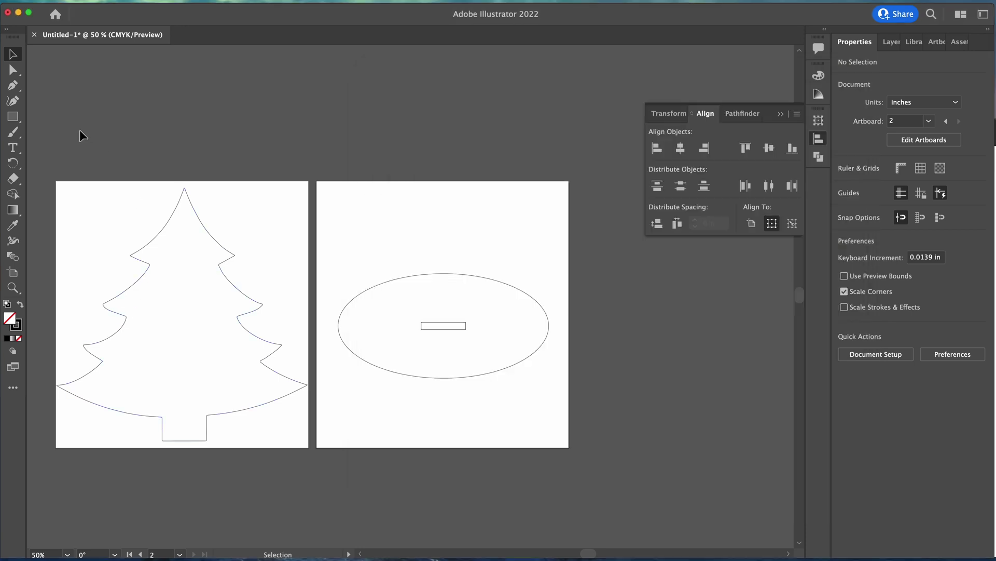